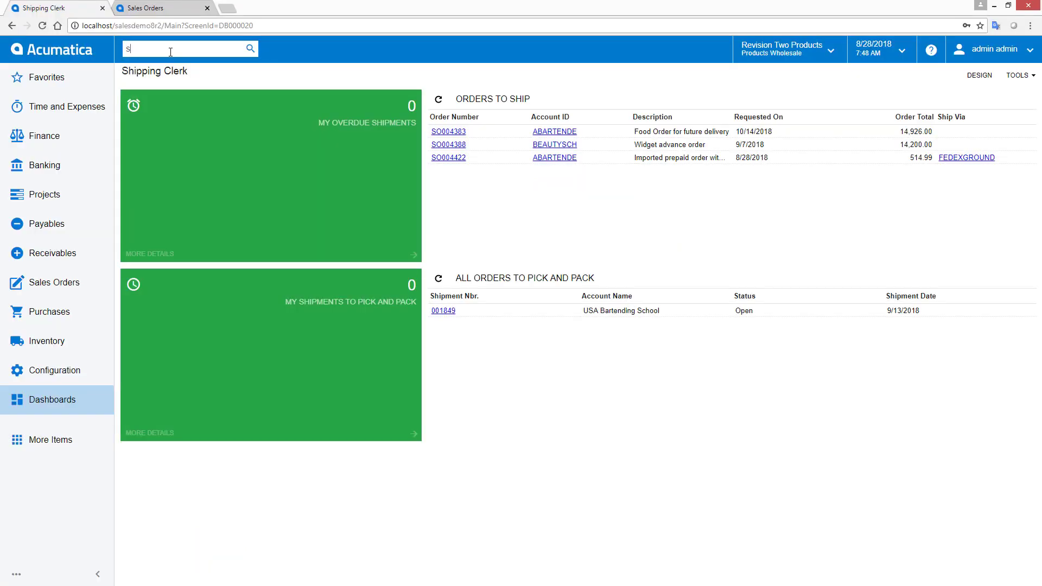
{"action": "type", "text": "hipping term"}
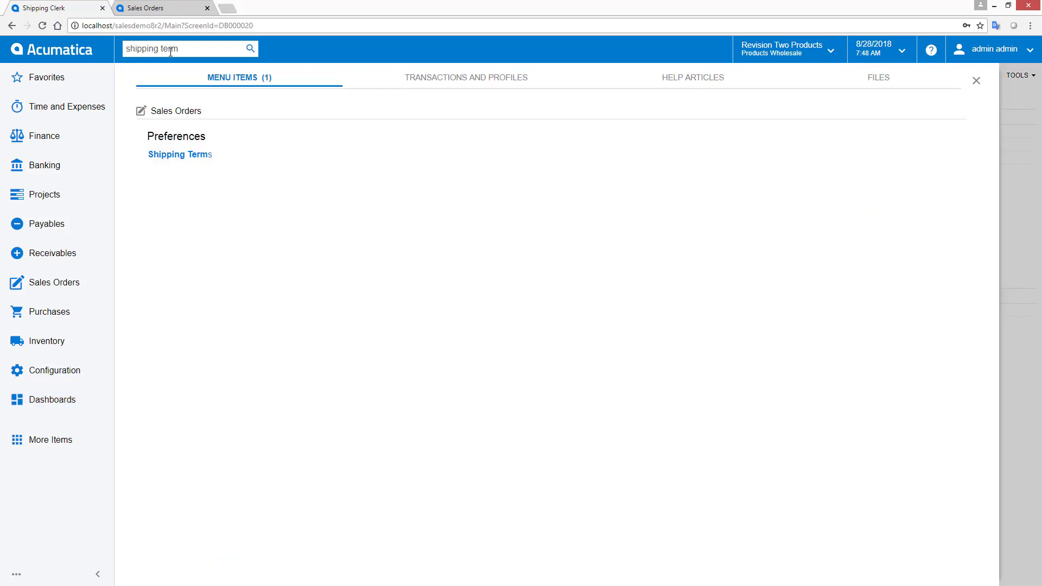
- Open the Shipping Terms list and review the SOCFR shipping term
{"action": "left_click", "coordinate": [181, 157]}
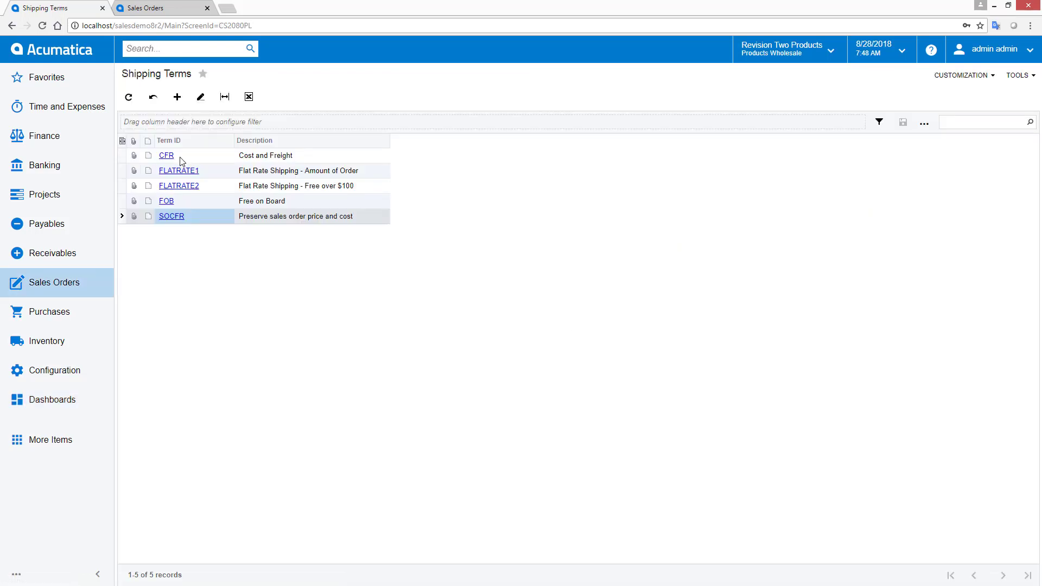
{"action": "left_click", "coordinate": [174, 216]}
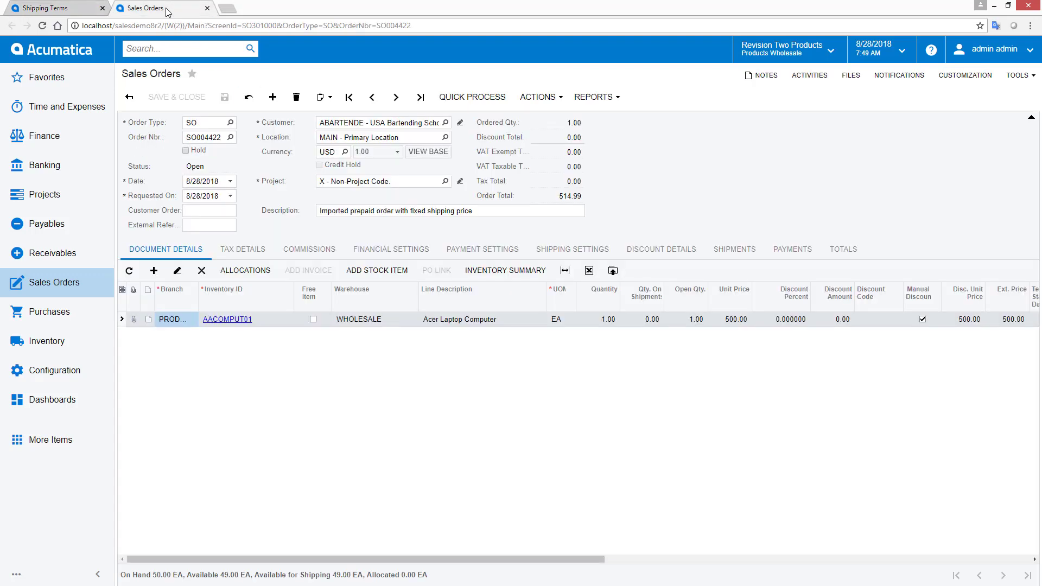
- Compare order SO004422's 14.99 freight price with its 15.36 freight cost
{"action": "left_click", "coordinate": [360, 211]}
{"action": "left_click", "coordinate": [830, 248]}
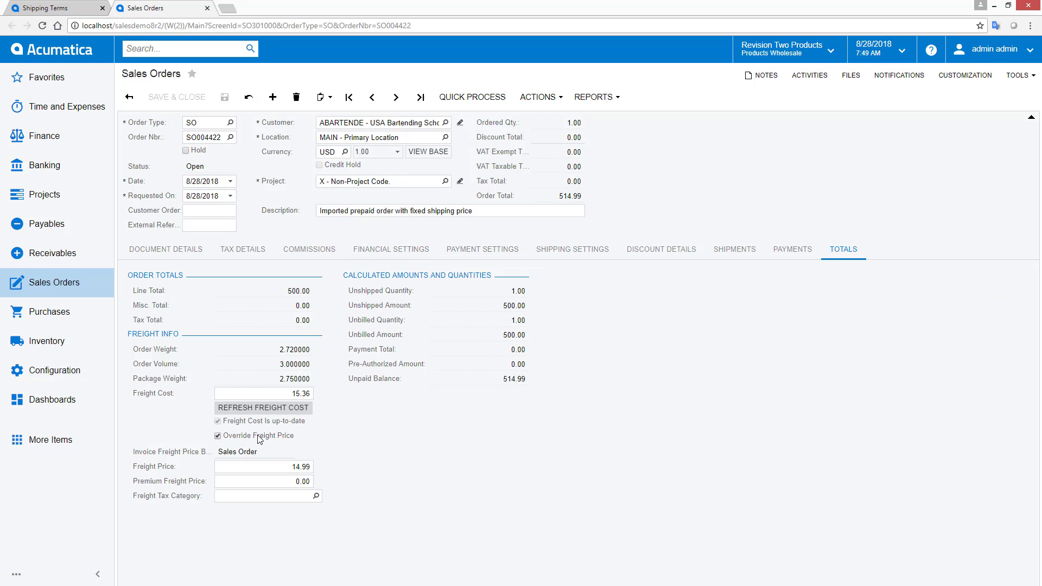
{"action": "left_click", "coordinate": [286, 468]}
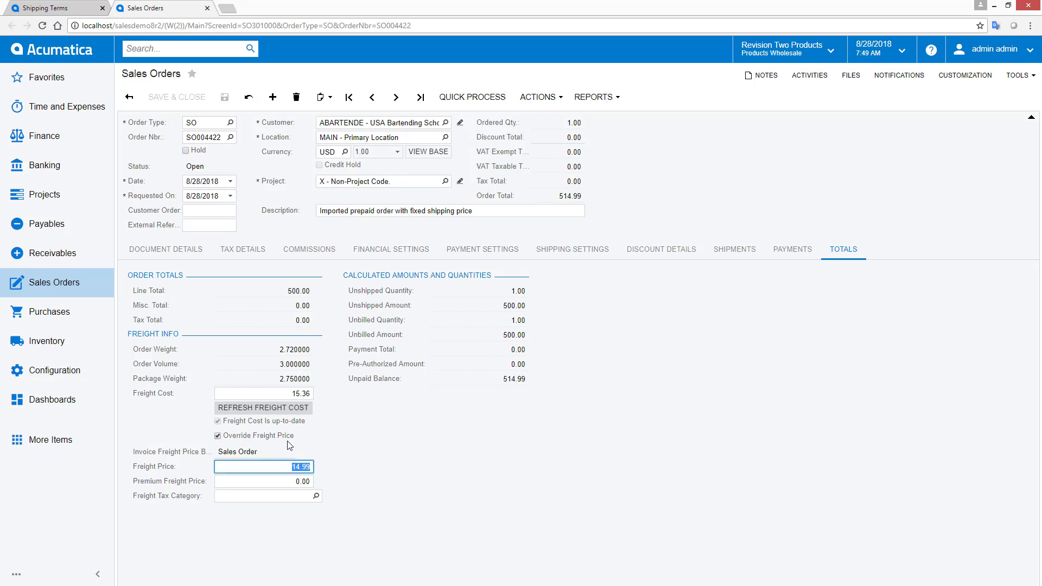
{"action": "left_click", "coordinate": [284, 392]}
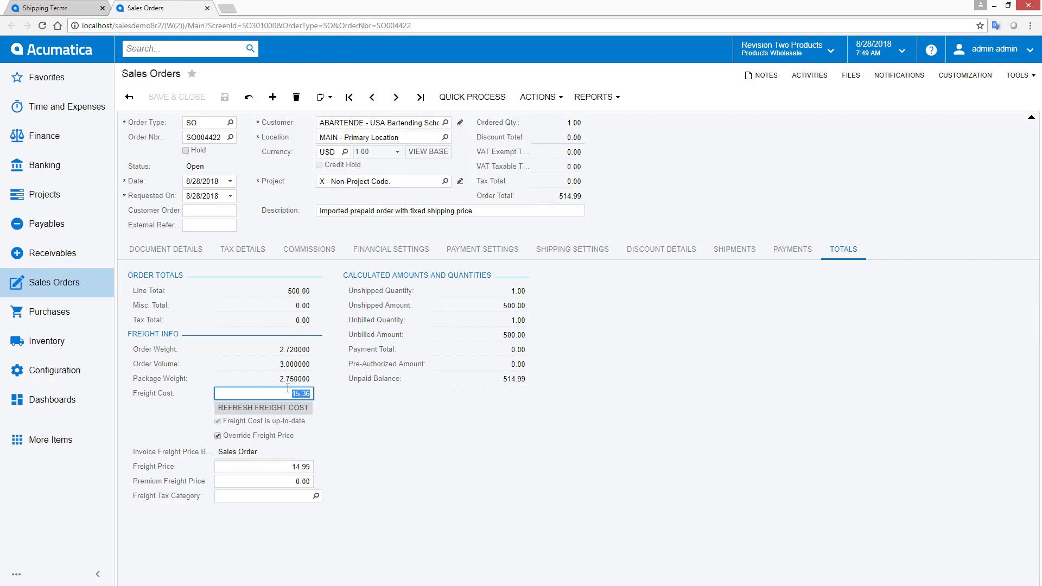
- Create shipment 001937 from order SO004422
{"action": "left_click", "coordinate": [538, 97]}
{"action": "left_click", "coordinate": [544, 119]}
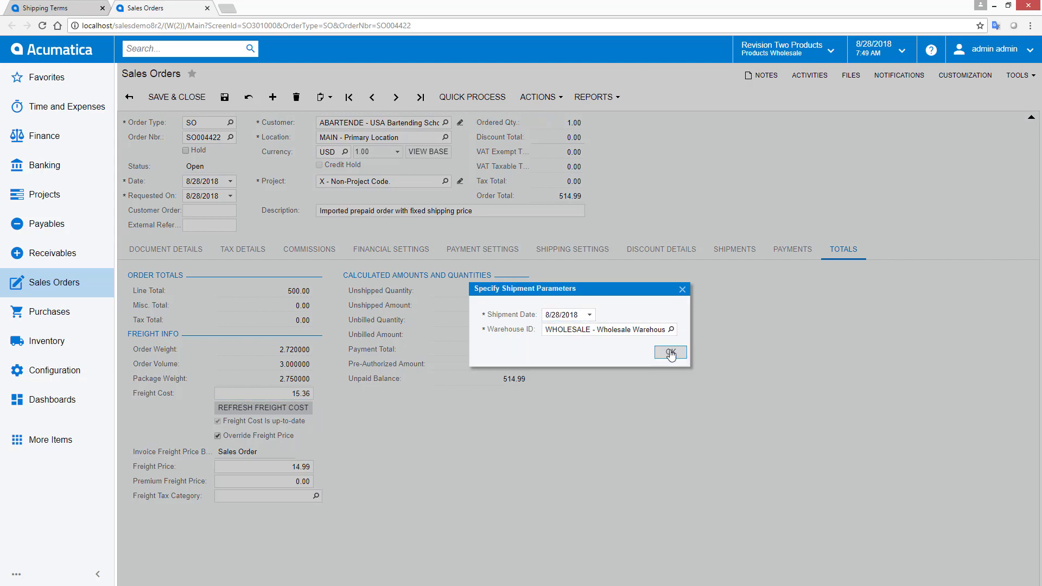
{"action": "left_click", "coordinate": [671, 354]}
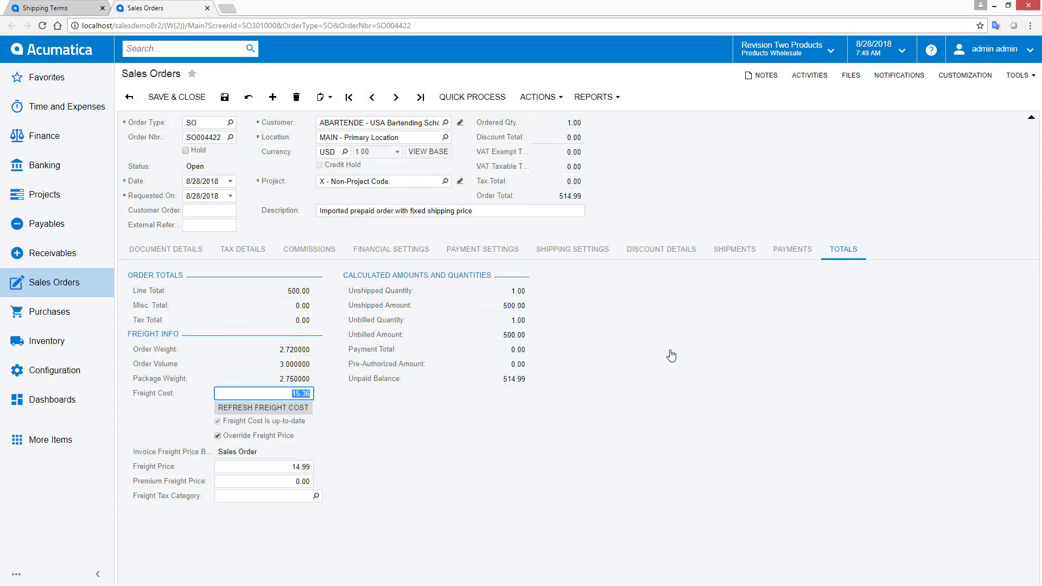
- Check shipment 001937's ship via, then prepare invoice AR006121 and review its 14.99 freight
{"action": "left_click", "coordinate": [305, 218]}
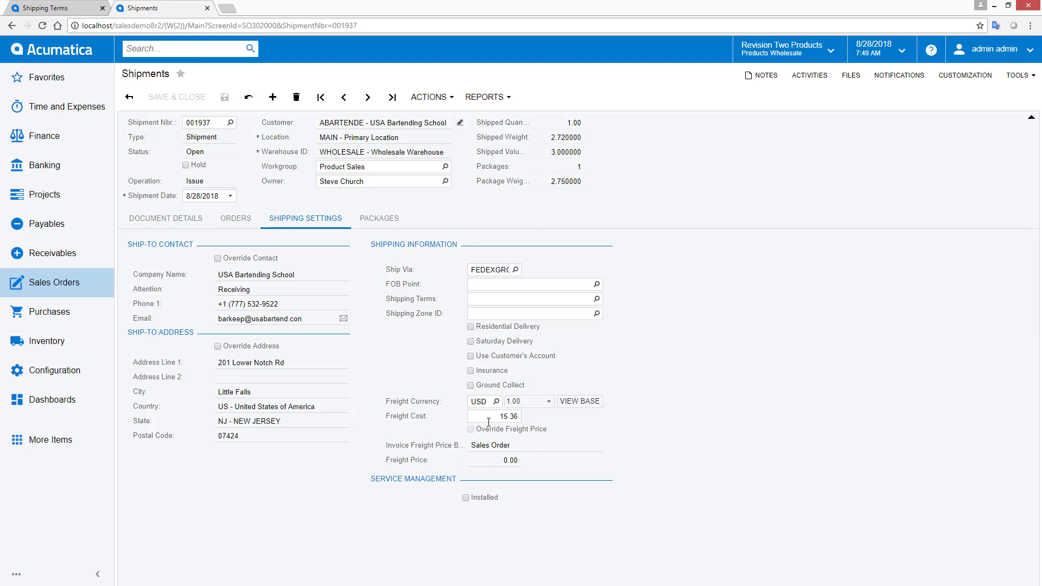
{"action": "left_click", "coordinate": [515, 269]}
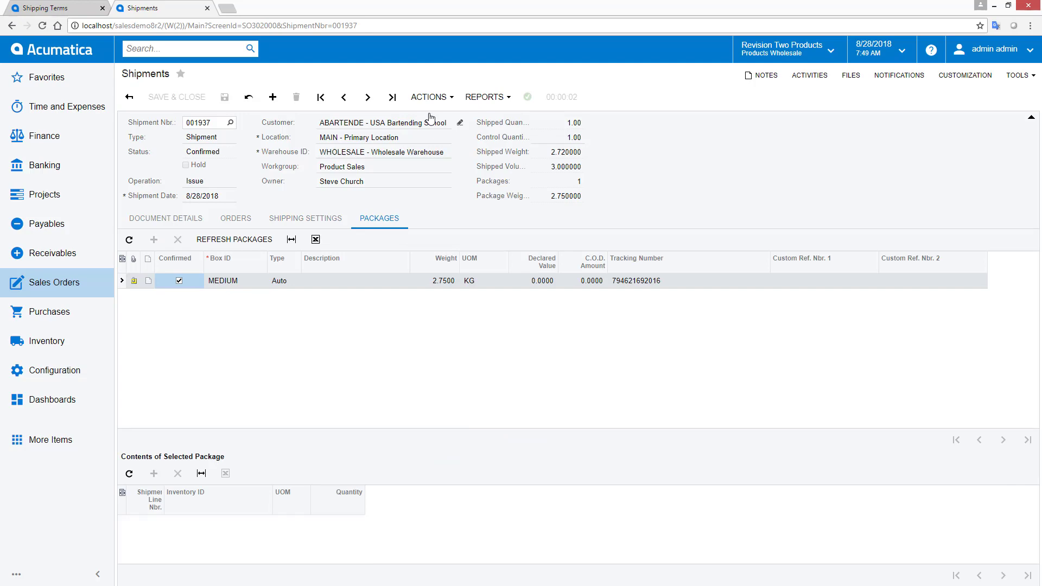
{"action": "left_click", "coordinate": [429, 97]}
{"action": "left_click", "coordinate": [438, 128]}
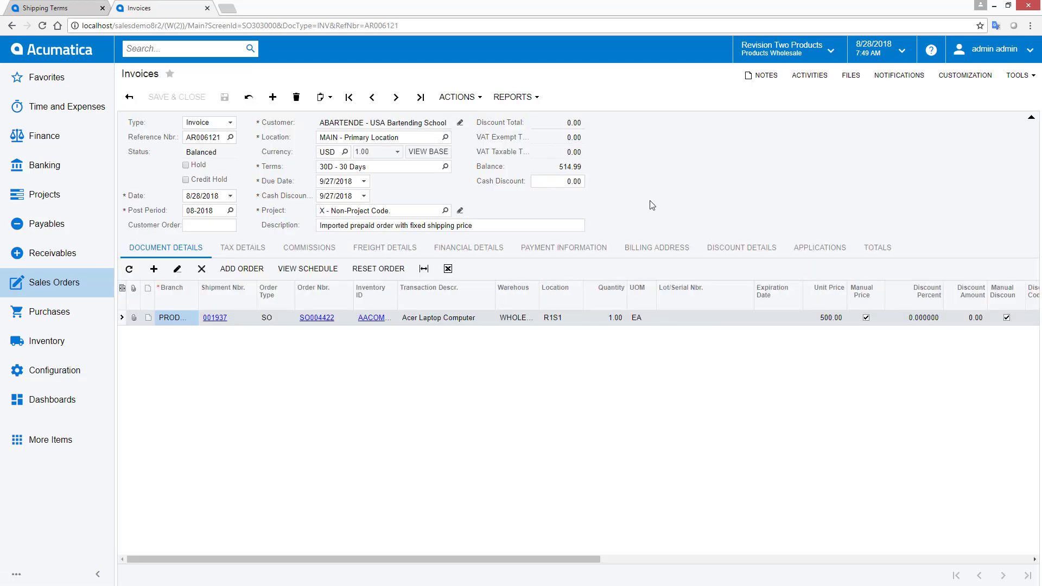
{"action": "left_click", "coordinate": [876, 249]}
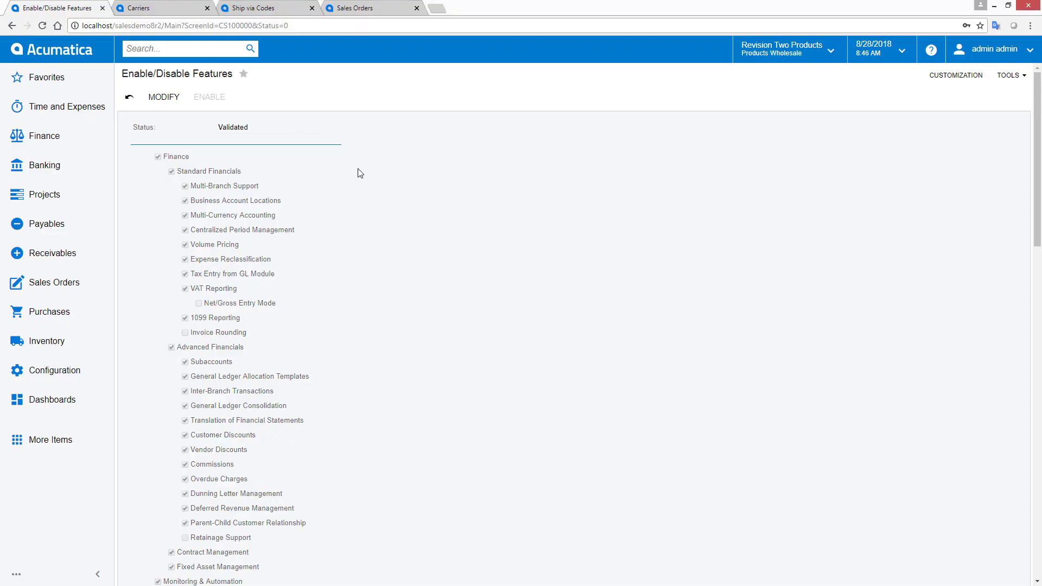
{"action": "scroll", "coordinate": [358, 203], "scroll_direction": "down", "scroll_amount": 3}
{"action": "scroll", "coordinate": [363, 299], "scroll_direction": "down", "scroll_amount": 5}
{"action": "scroll", "coordinate": [363, 298], "scroll_direction": "down", "scroll_amount": 1}
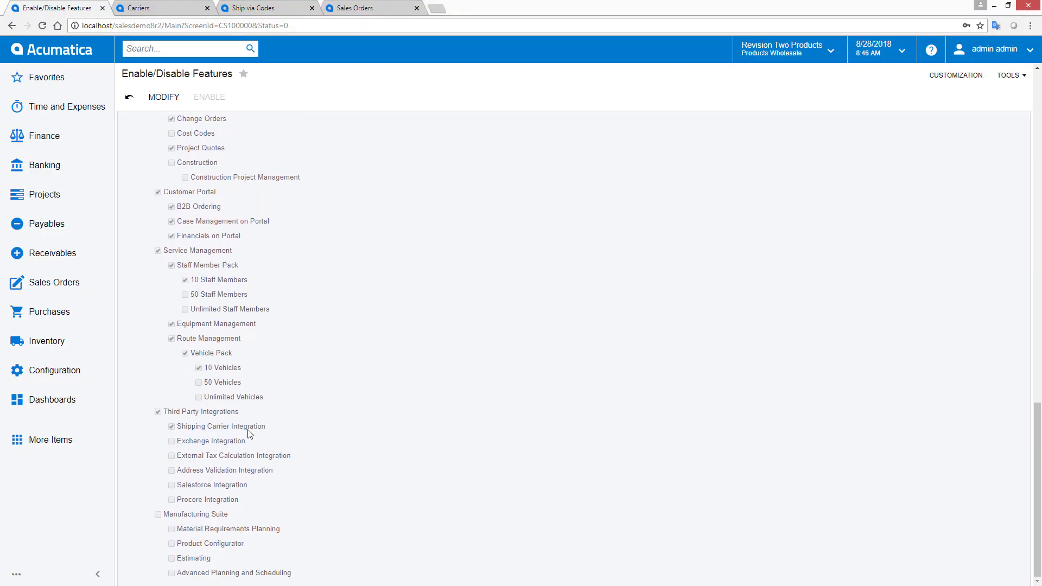
- Review the USPS carrier record and its plug-in type options
{"action": "left_click", "coordinate": [142, 9]}
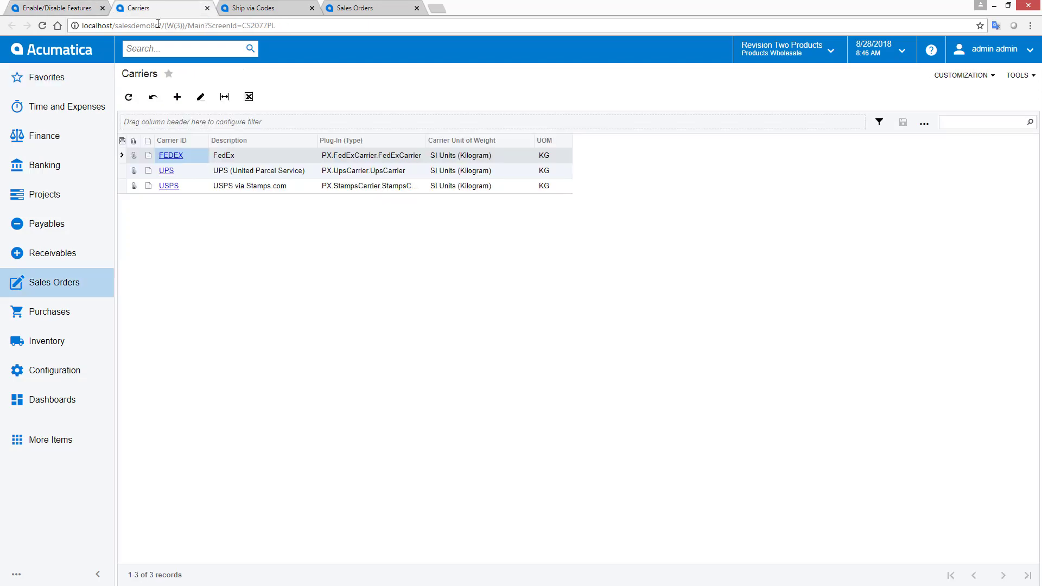
{"action": "left_click", "coordinate": [169, 187]}
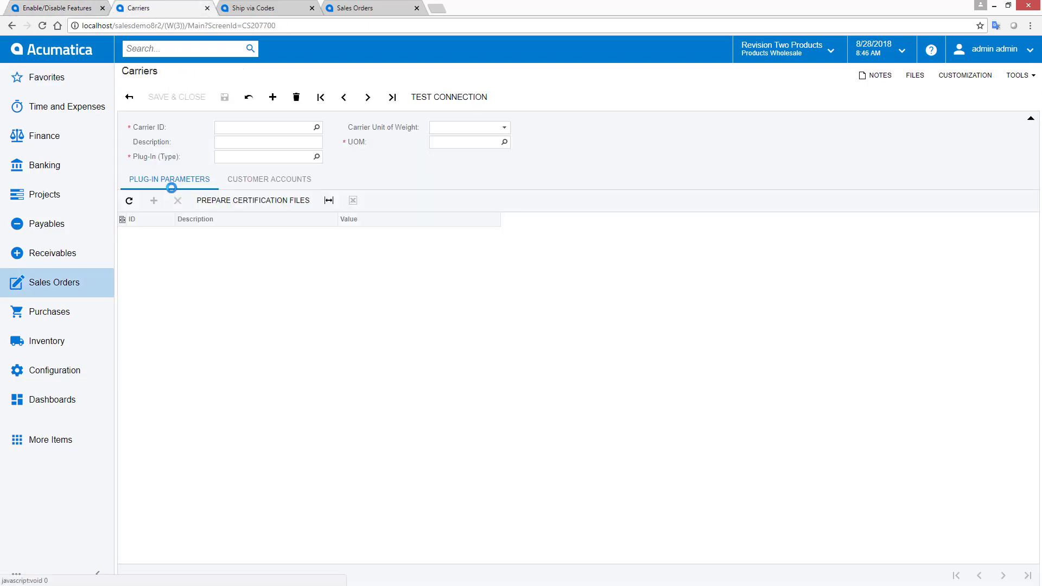
{"action": "left_click", "coordinate": [317, 157]}
{"action": "key", "text": "Escape"}
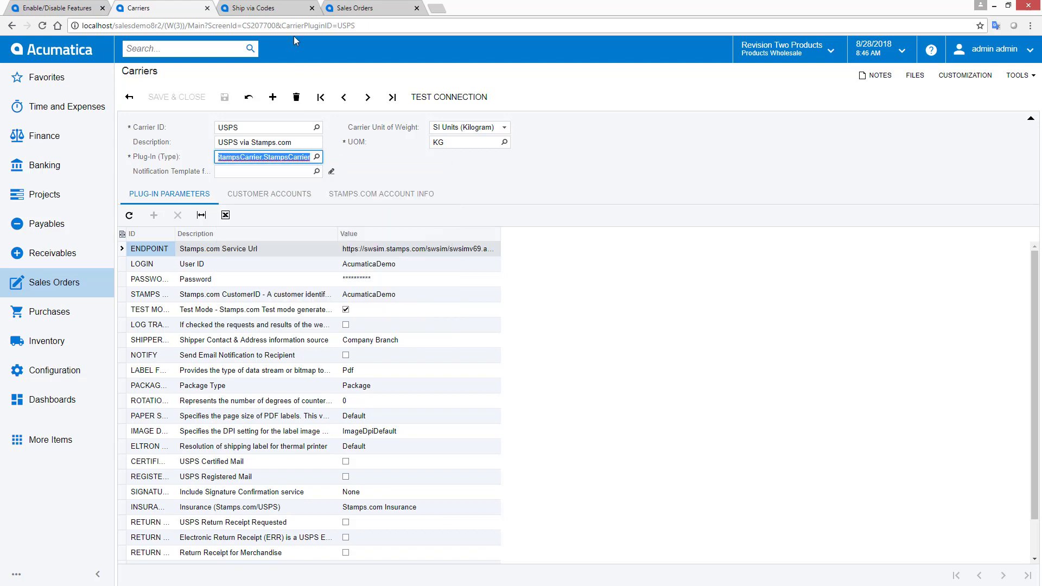
- Review the USPSPRIOR ship via code's service methods and allowed boxes, then view order SO004423
{"action": "left_click", "coordinate": [281, 10]}
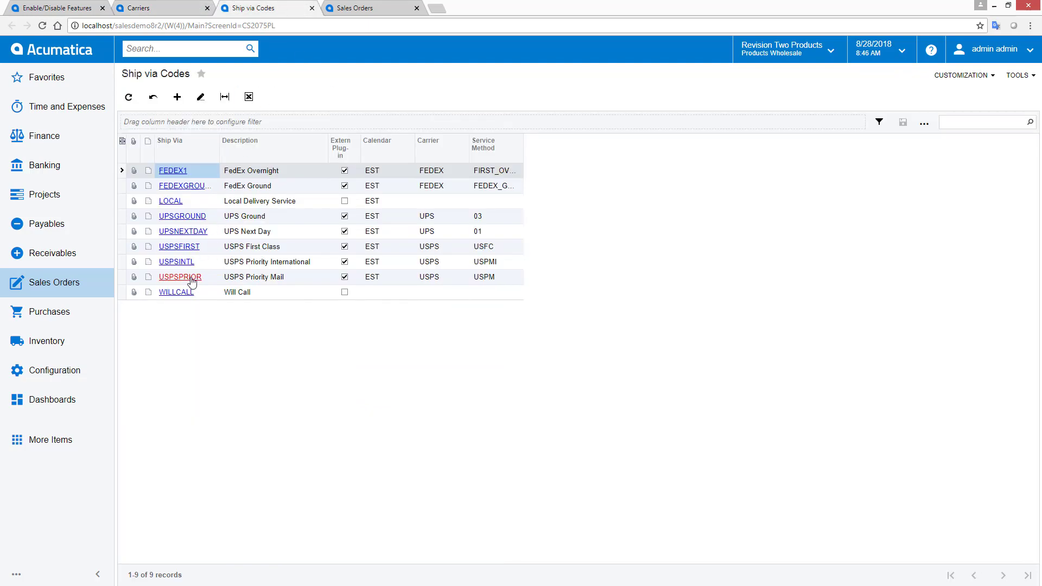
{"action": "left_click", "coordinate": [196, 278]}
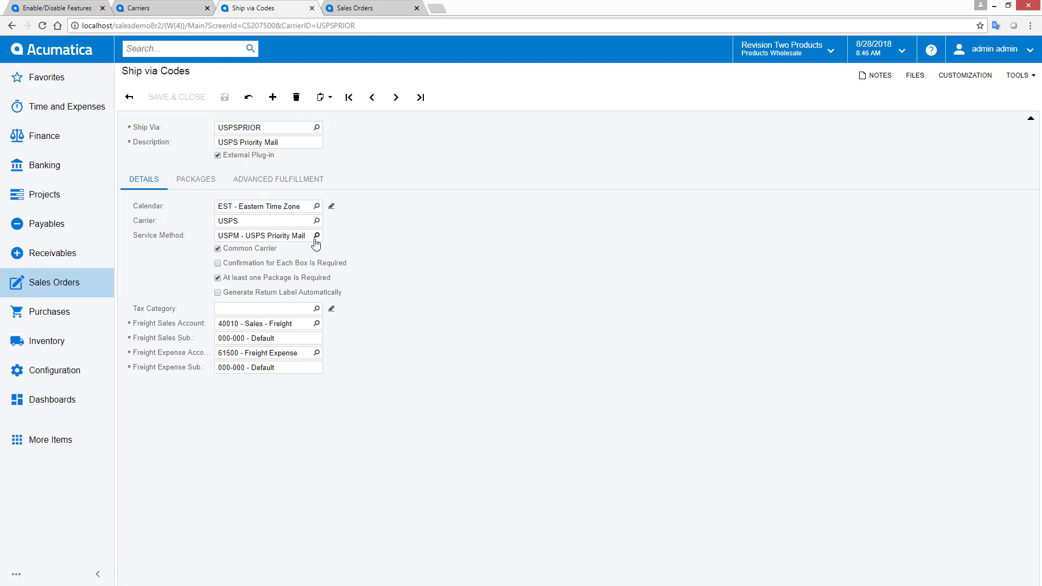
{"action": "left_click", "coordinate": [314, 236]}
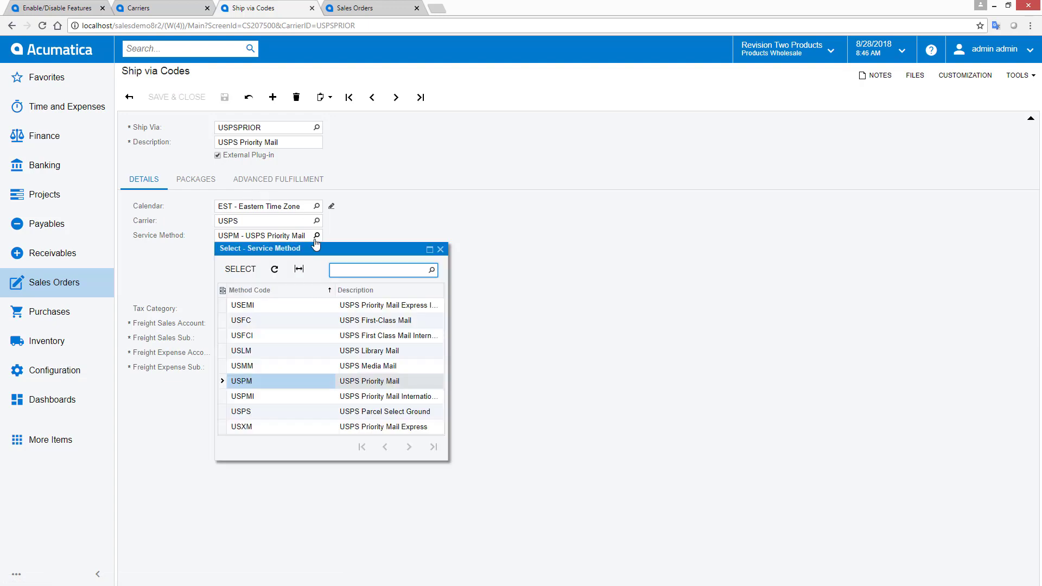
{"action": "left_click", "coordinate": [314, 236]}
{"action": "left_click", "coordinate": [209, 184]}
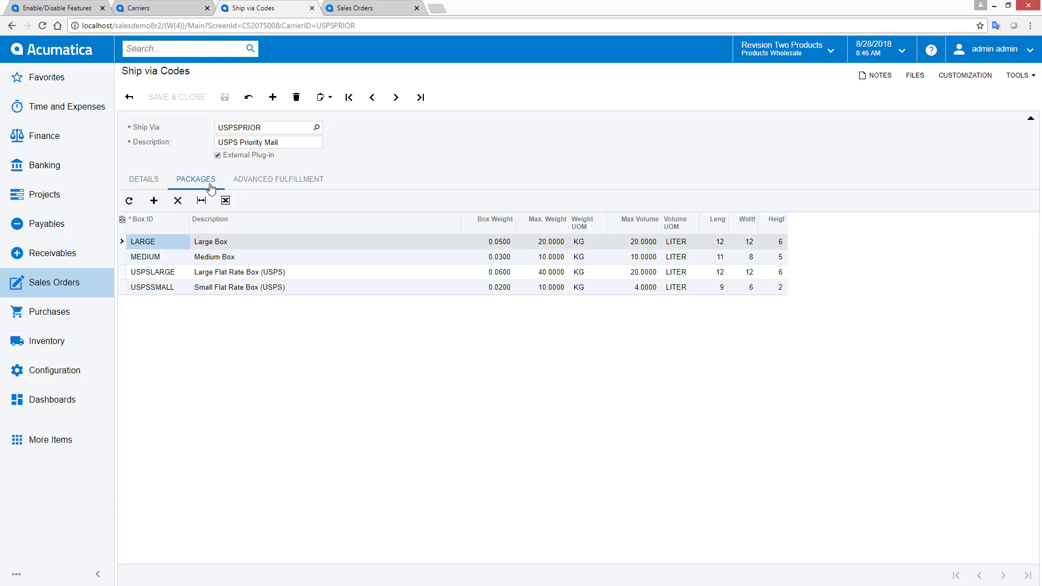
{"action": "left_click", "coordinate": [375, 10]}
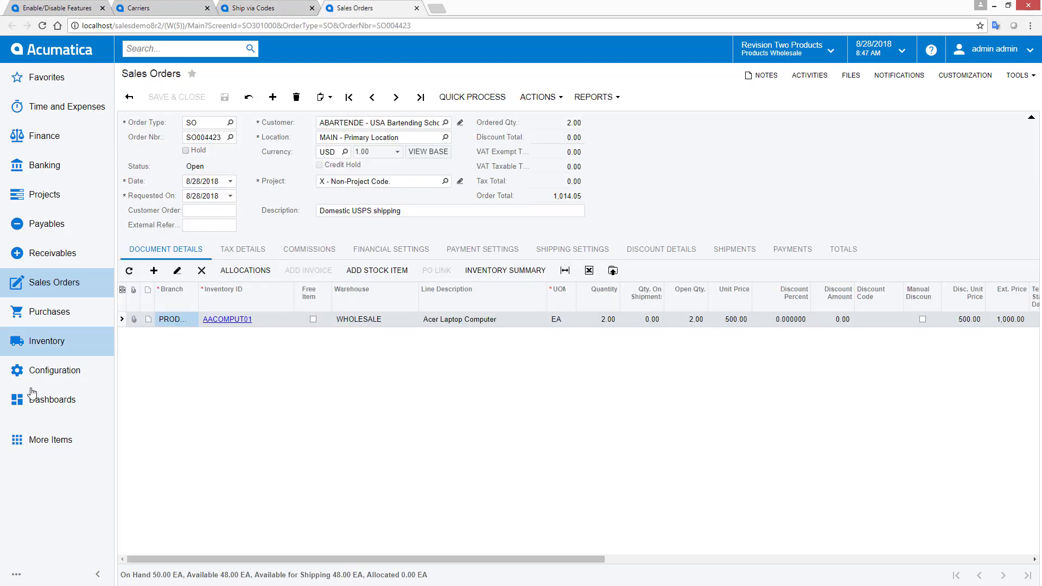
- Create shipment 001938 for SO004423 from the Shipping Clerk dashboard's Orders to Ship
{"action": "left_click", "coordinate": [32, 407]}
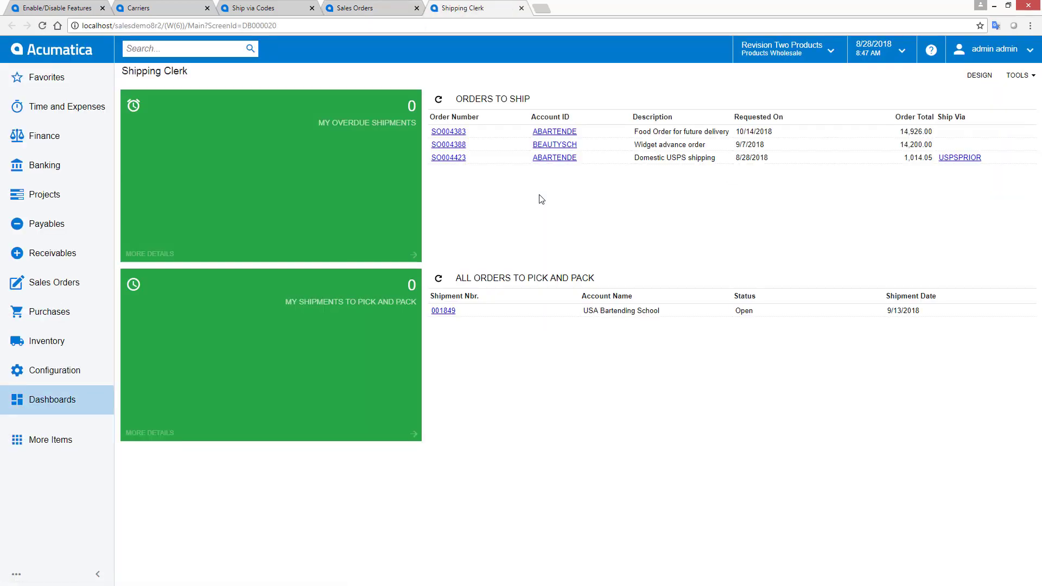
{"action": "left_click", "coordinate": [456, 163]}
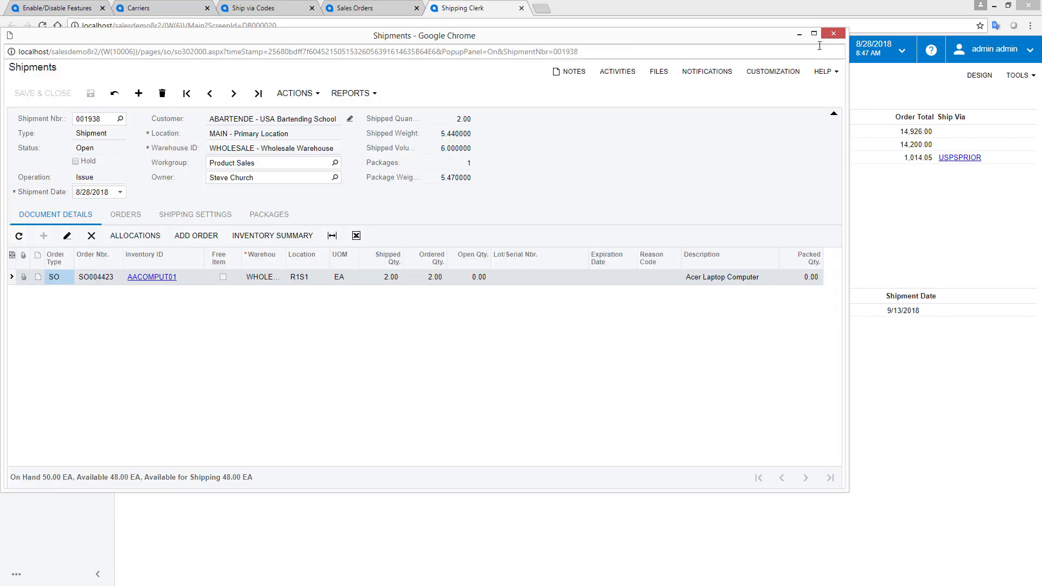
- Print the pick list for shipment 001938 through Process Shipments
{"action": "left_click", "coordinate": [832, 33]}
{"action": "left_click", "coordinate": [37, 279]}
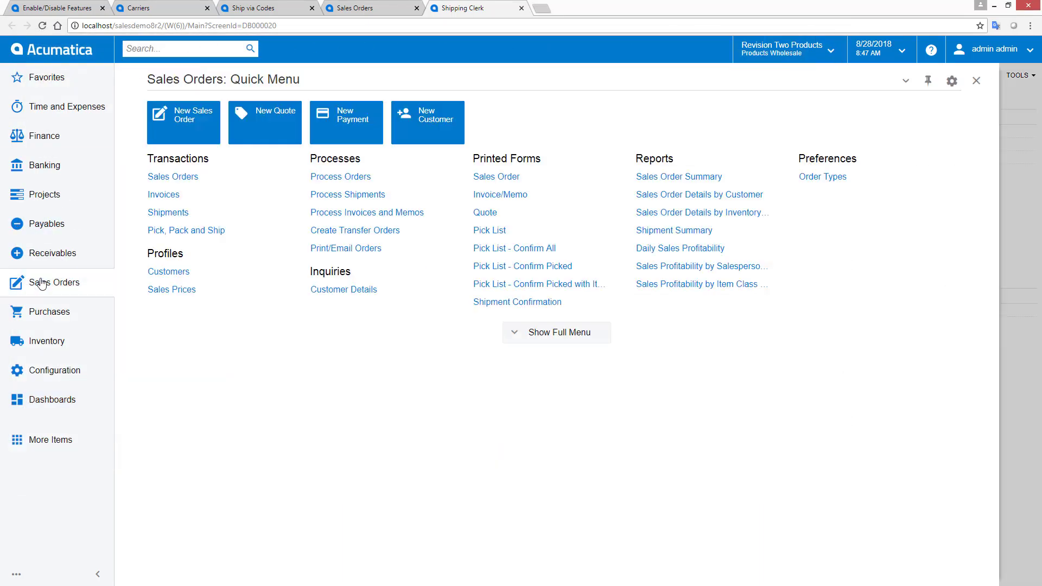
{"action": "left_click", "coordinate": [329, 199]}
{"action": "left_click", "coordinate": [269, 127]}
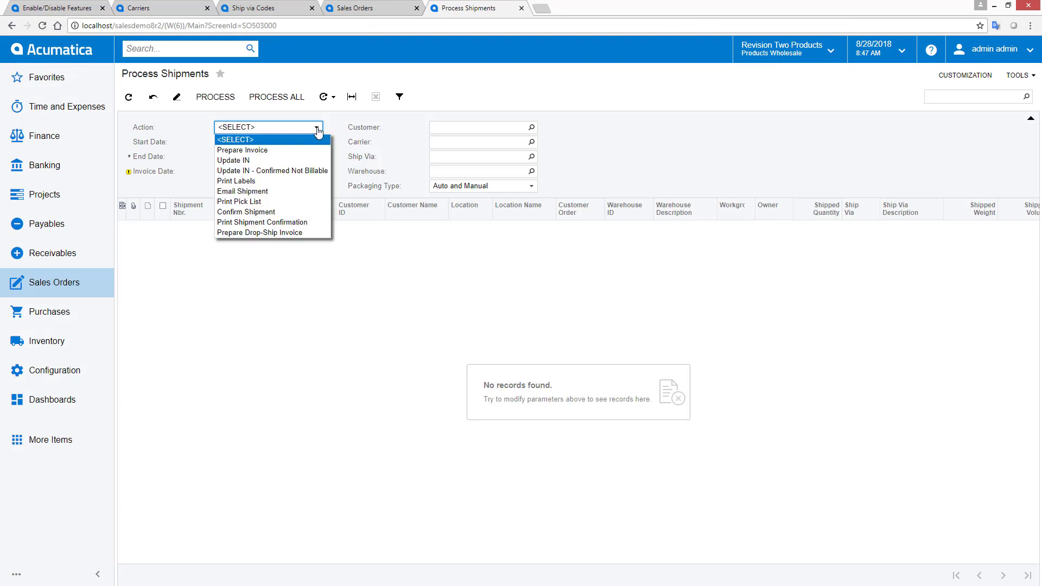
{"action": "left_click", "coordinate": [273, 202]}
{"action": "left_click", "coordinate": [255, 104]}
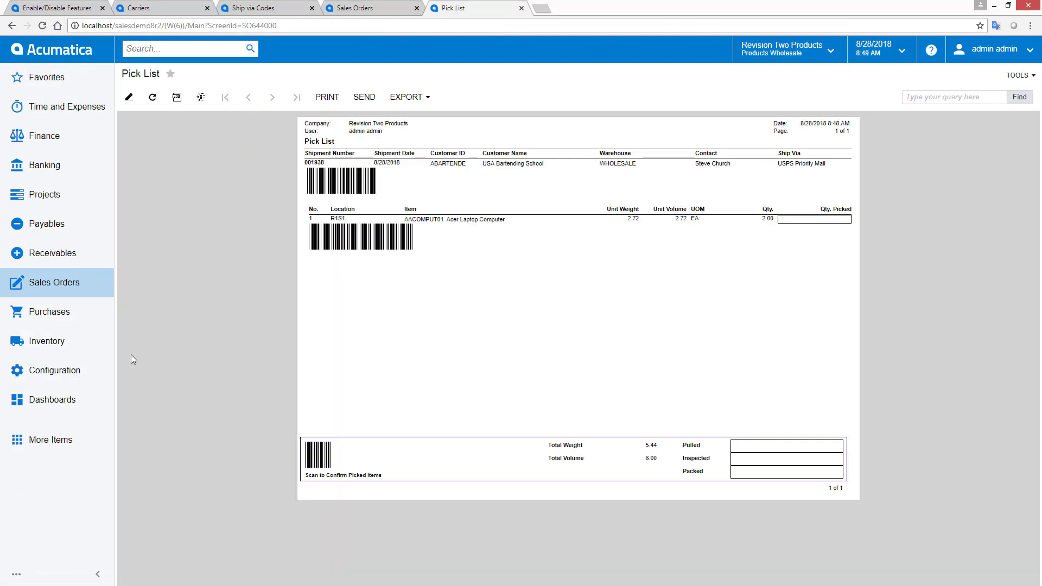
- Bring up My Shipments to Pick and Pack on the Shipping Clerk dashboard
{"action": "left_click", "coordinate": [52, 400]}
{"action": "left_click", "coordinate": [488, 183]}
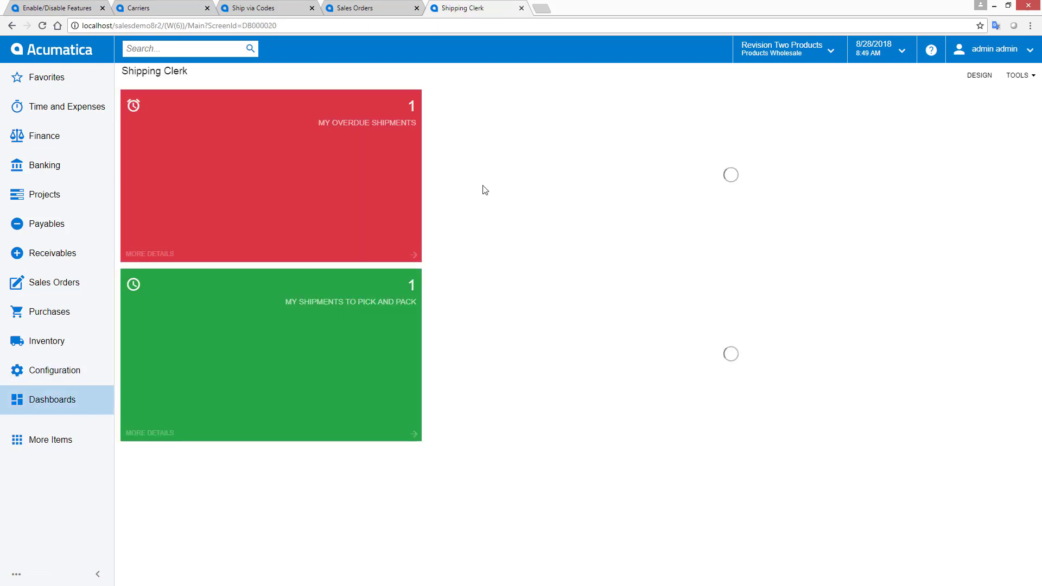
{"action": "left_click", "coordinate": [402, 306]}
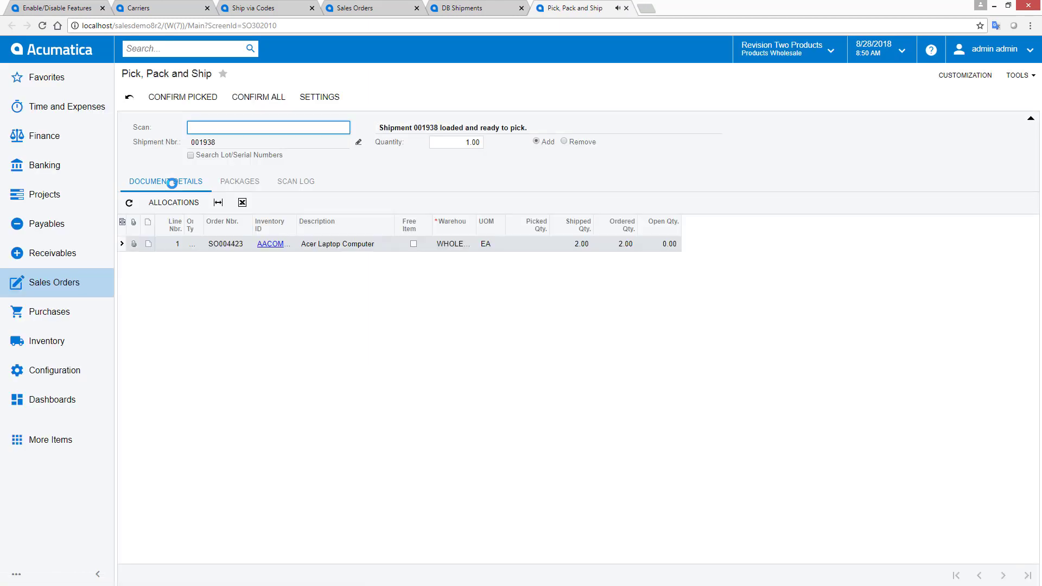
{"action": "type", "text": "AACOMPUT01"}
- Scan two AACOMPUT01 laptops, the box, a 5 kg weight, and *OK to confirm
{"action": "key", "text": "Return"}
{"action": "type", "text": "AACOMPUT01"}
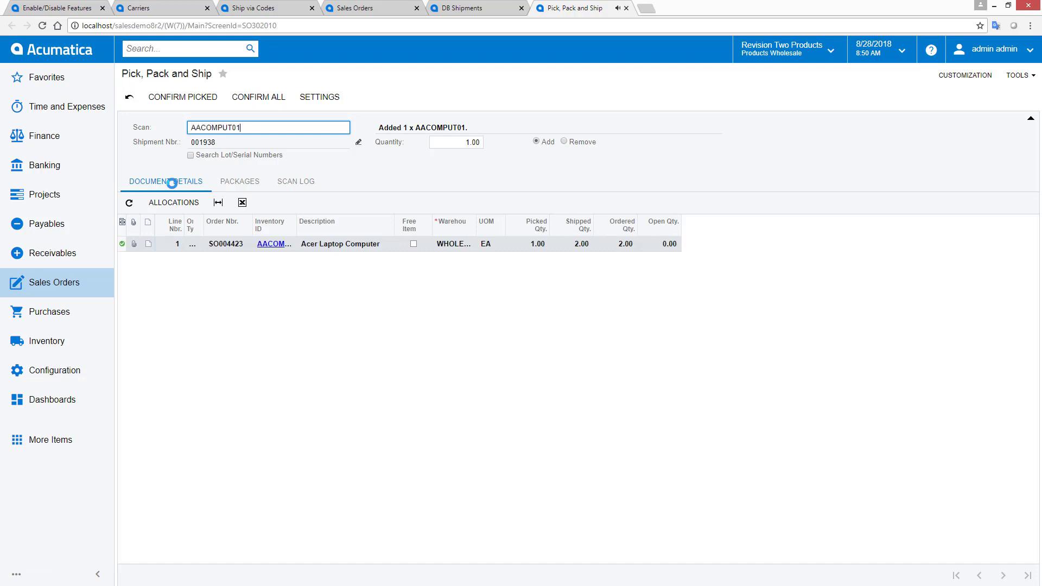
{"action": "key", "text": "Return"}
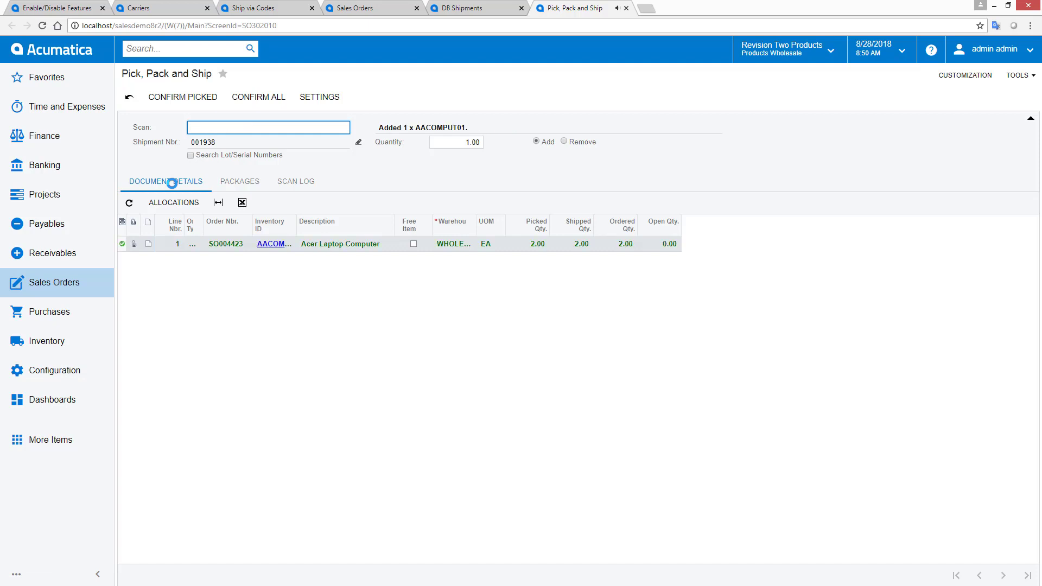
{"action": "type", "text": "LARGE"}
{"action": "key", "text": "Return"}
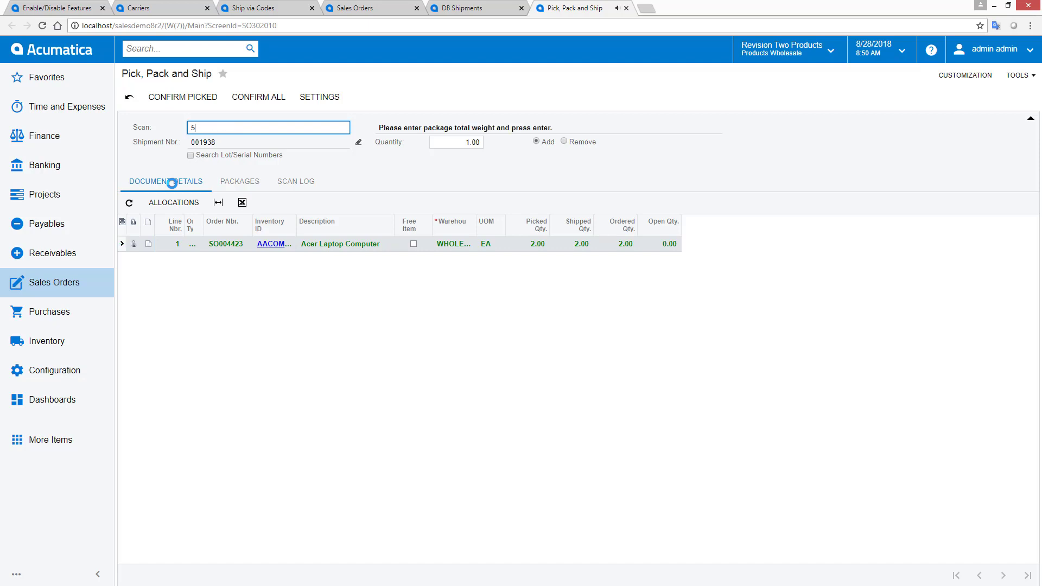
{"action": "key", "text": "Return"}
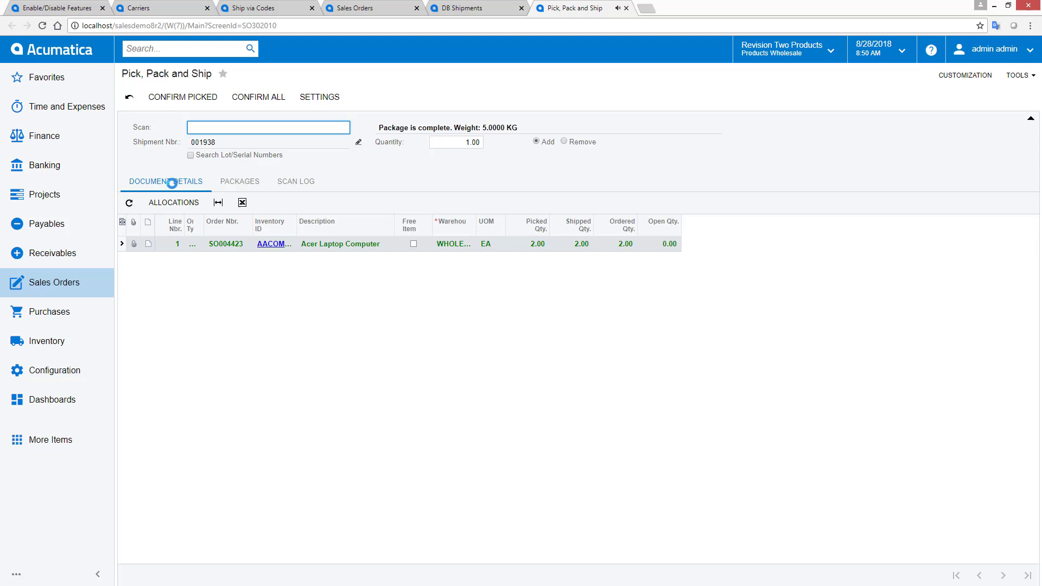
{"action": "type", "text": "*OK"}
{"action": "key", "text": "Return"}
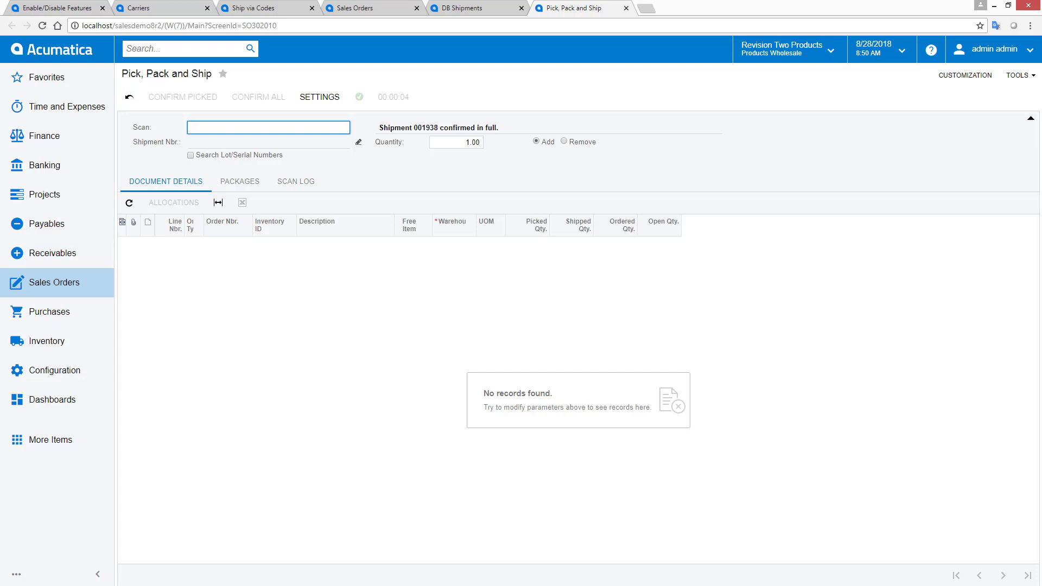
- Open the USPS Priority Mail 2-Day sample label file on shipment 001938's package
{"action": "left_click", "coordinate": [446, 192]}
{"action": "left_click", "coordinate": [480, 8]}
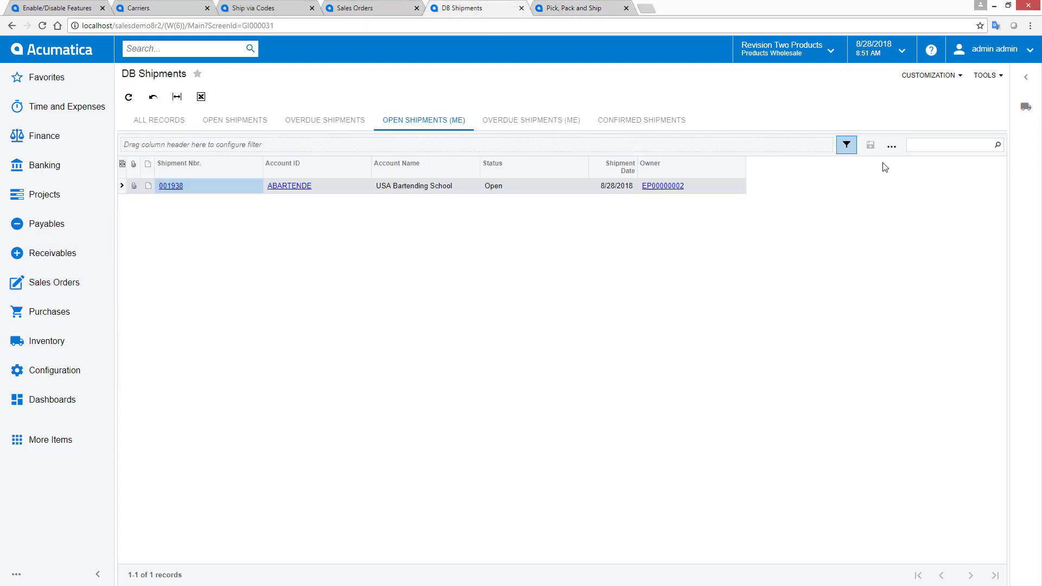
{"action": "left_click", "coordinate": [1024, 111]}
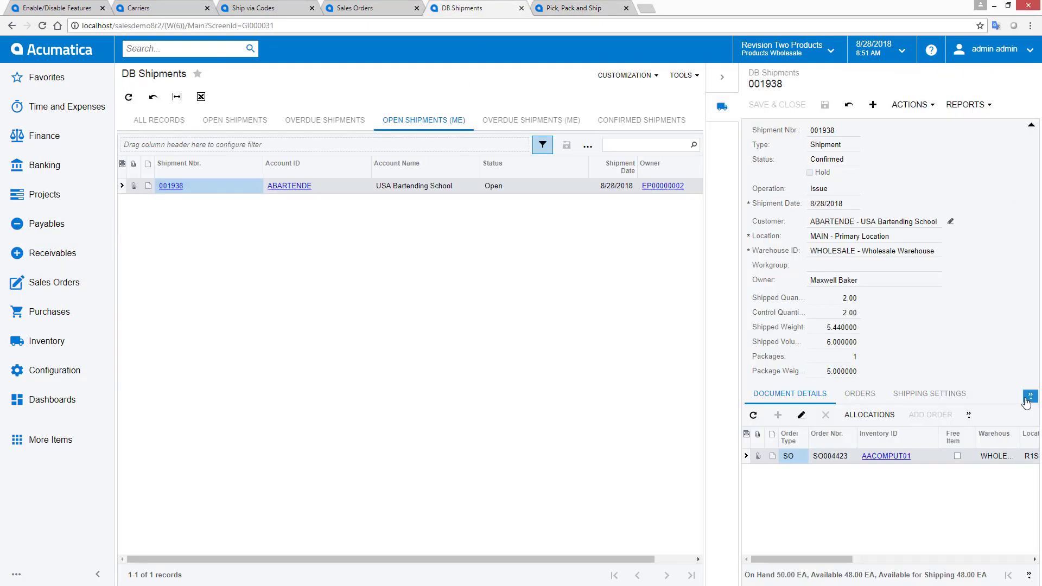
{"action": "left_click", "coordinate": [1030, 395]}
{"action": "left_click", "coordinate": [1017, 415]}
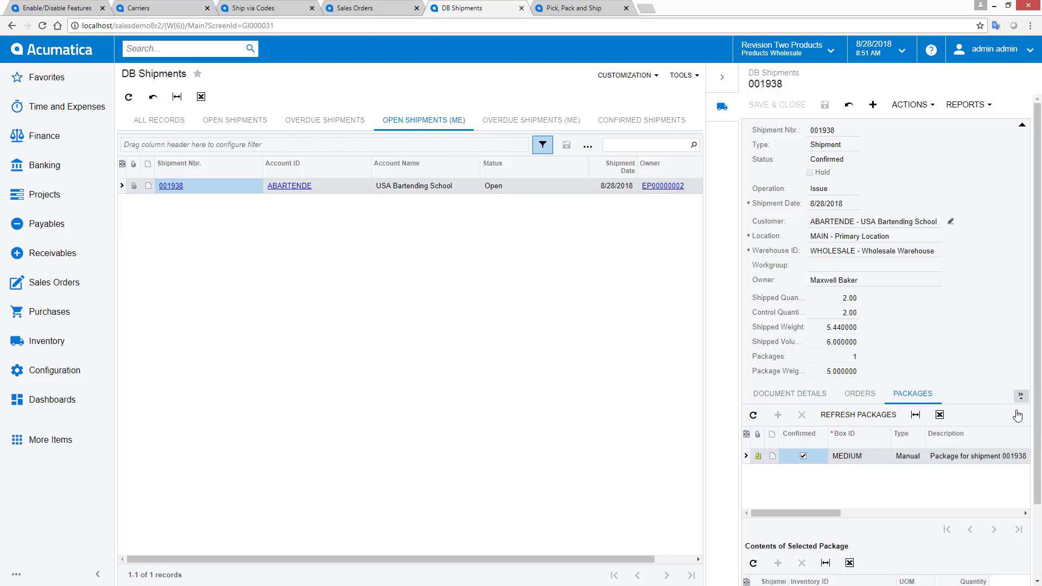
{"action": "left_click", "coordinate": [758, 457]}
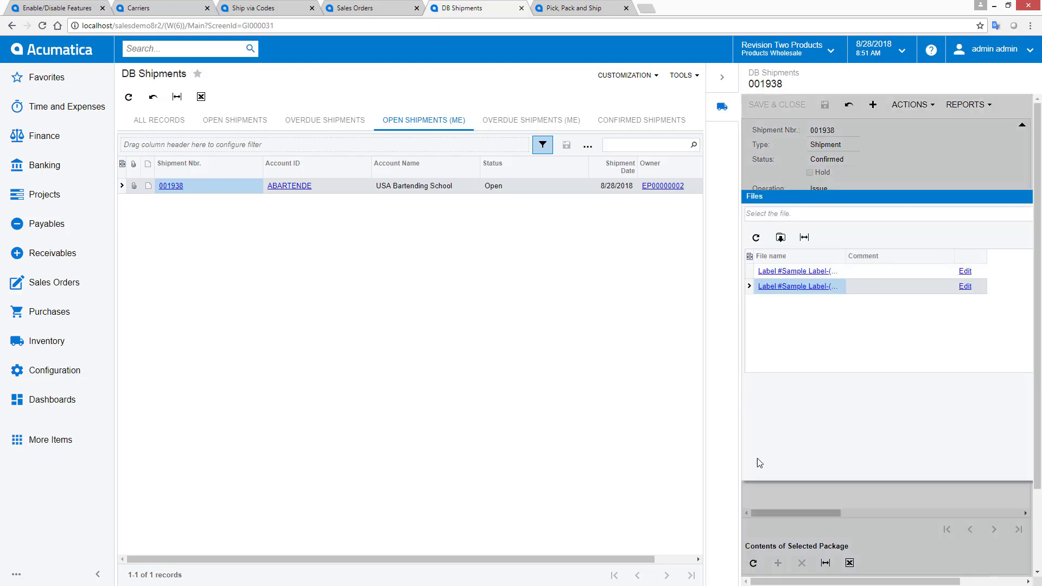
{"action": "left_click", "coordinate": [783, 272]}
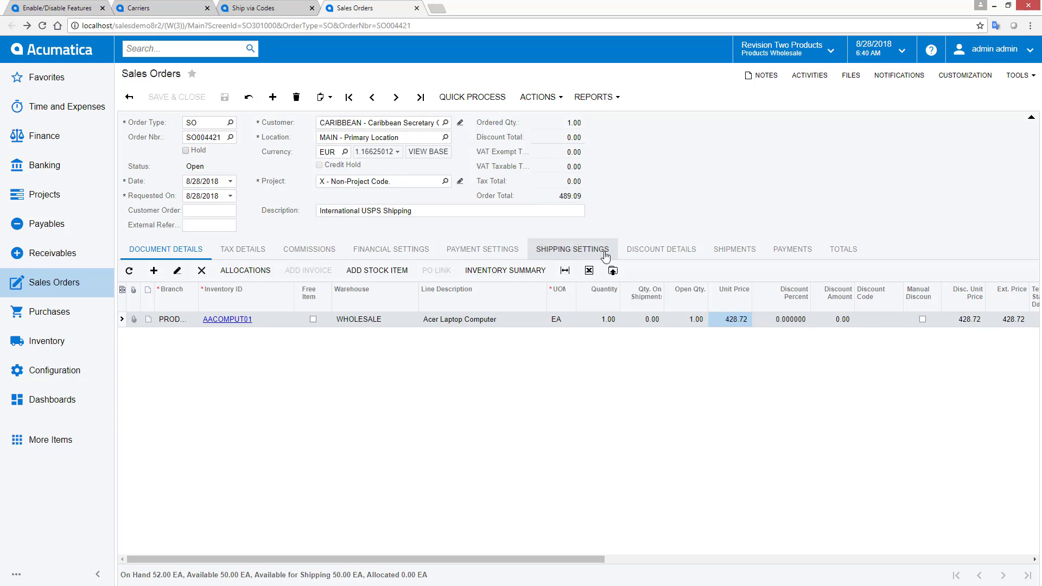
- Verify order SO004421 ships via USPSINTL in its shipping settings
{"action": "left_click", "coordinate": [605, 255]}
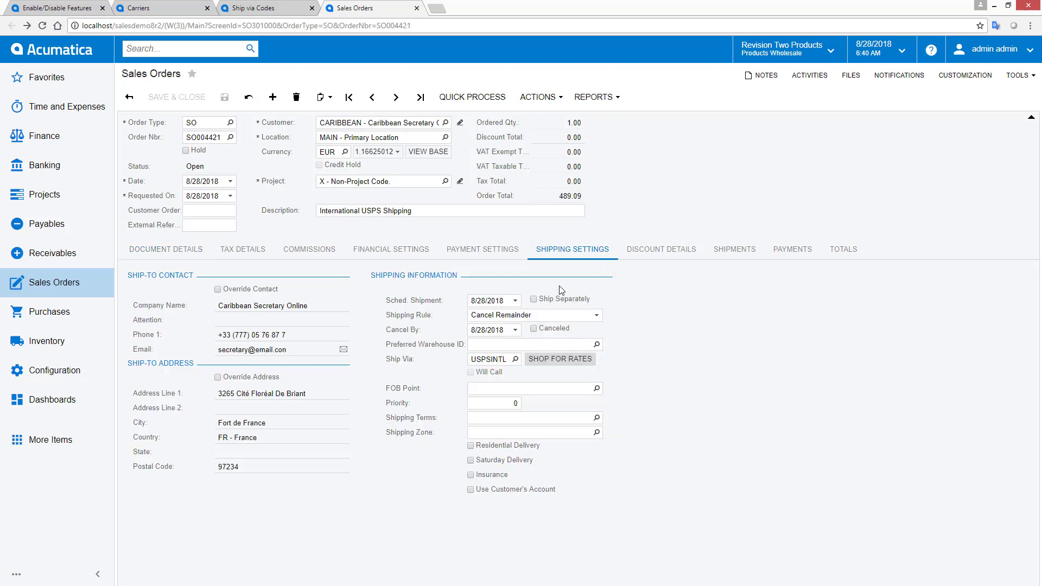
{"action": "left_click", "coordinate": [514, 360]}
{"action": "key", "text": "Escape"}
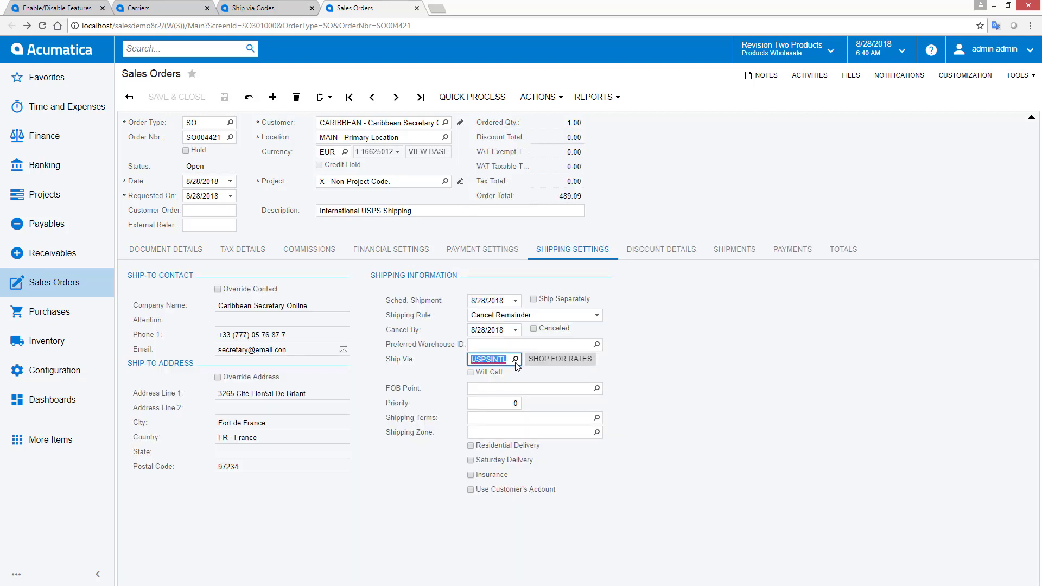
{"action": "left_click", "coordinate": [167, 249]}
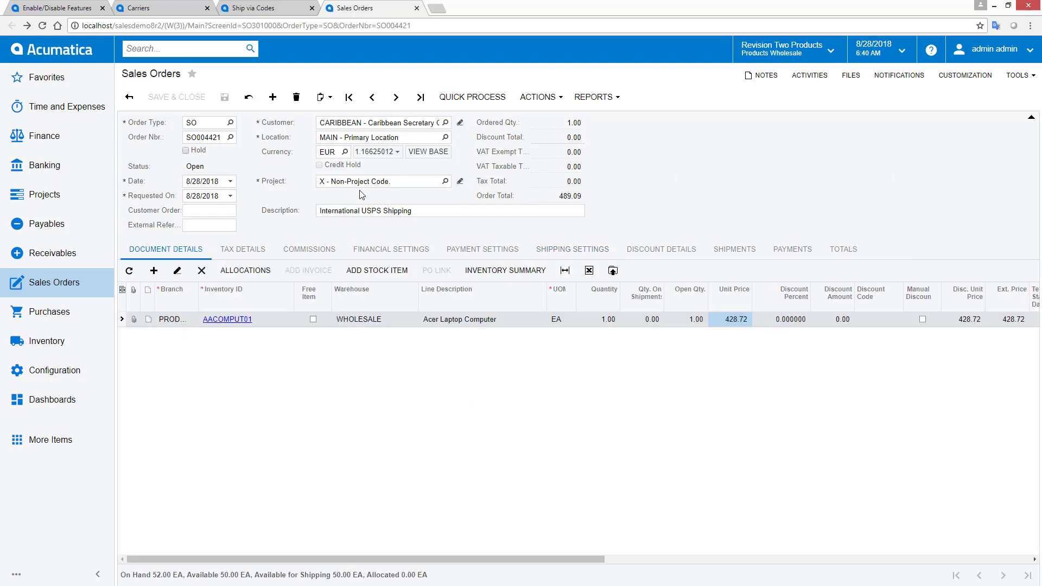
- Quick-process SO004421 to create shipment 001936, then open that shipment
{"action": "left_click", "coordinate": [485, 98]}
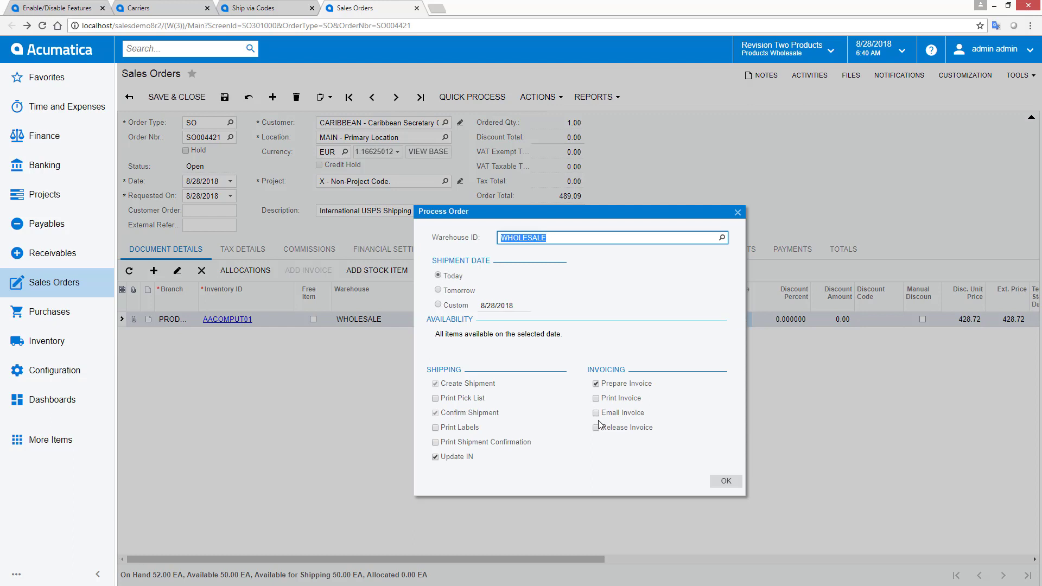
{"action": "left_click", "coordinate": [721, 482]}
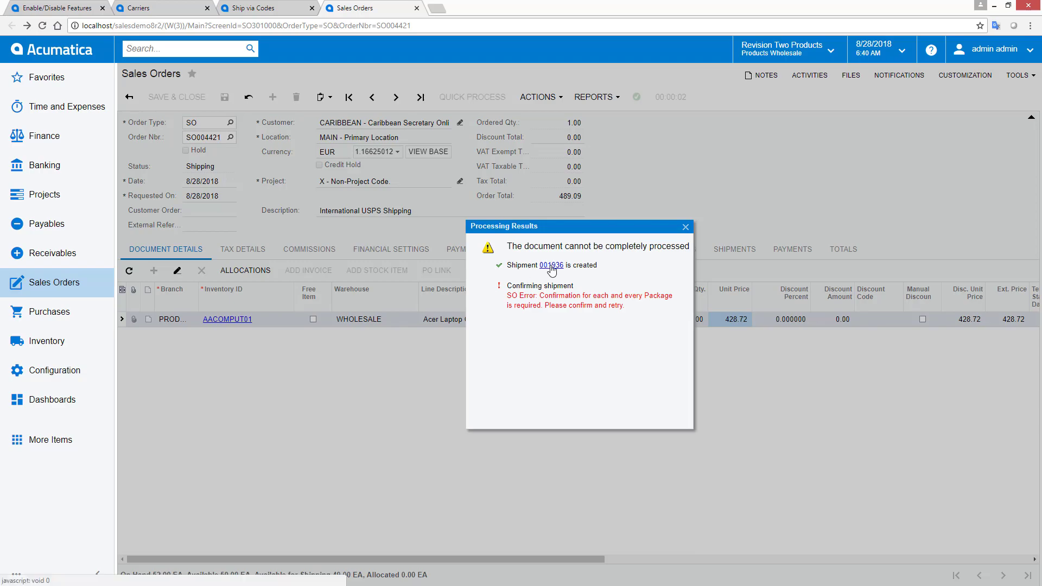
{"action": "left_click", "coordinate": [551, 265]}
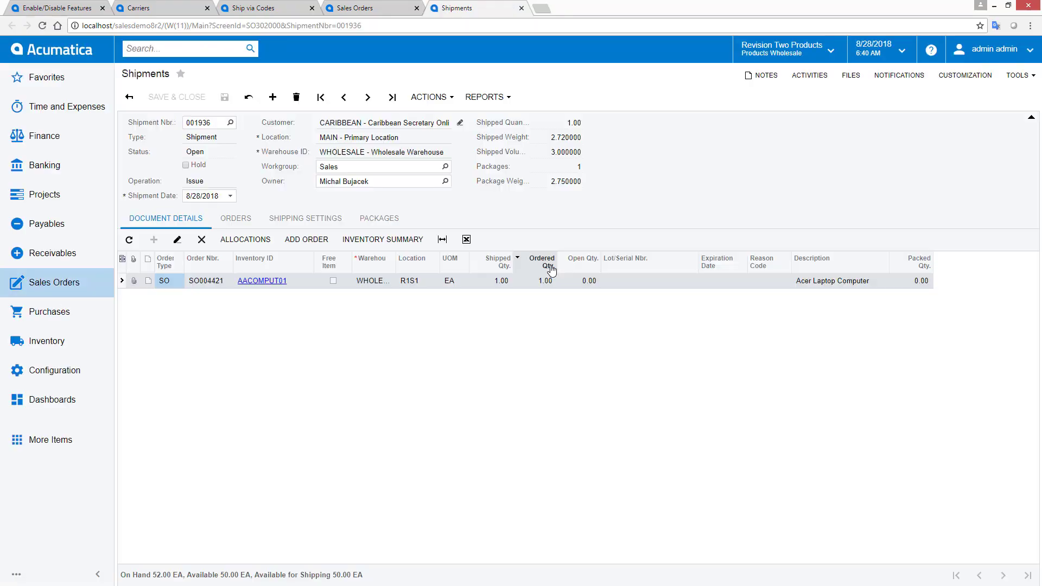
- Mark shipment 001936's medium package confirmed holding one AACOMPUT01, save, and run Confirm Shipment
{"action": "left_click", "coordinate": [372, 218]}
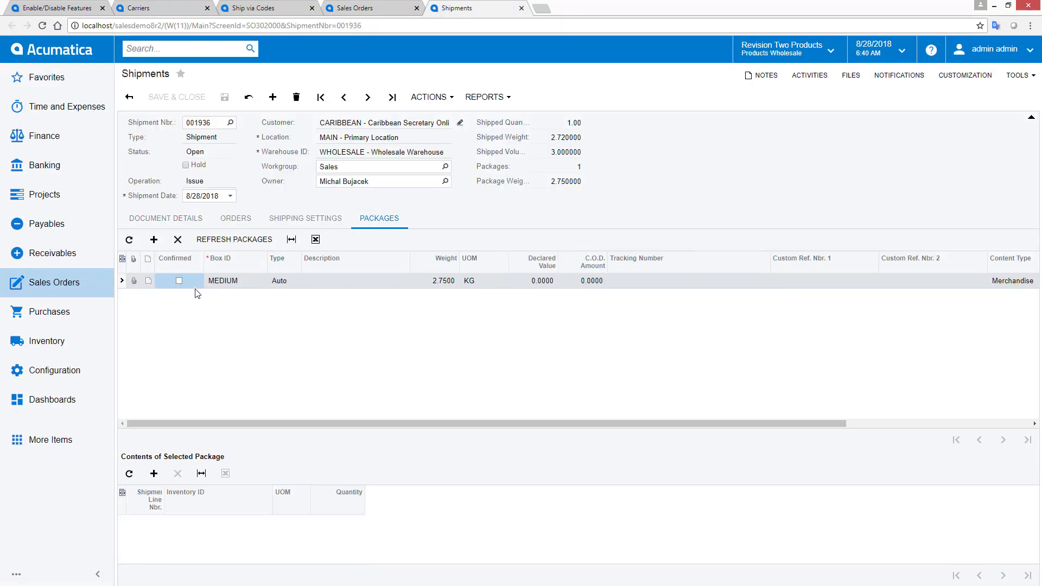
{"action": "left_click", "coordinate": [178, 281]}
{"action": "left_click", "coordinate": [153, 472]}
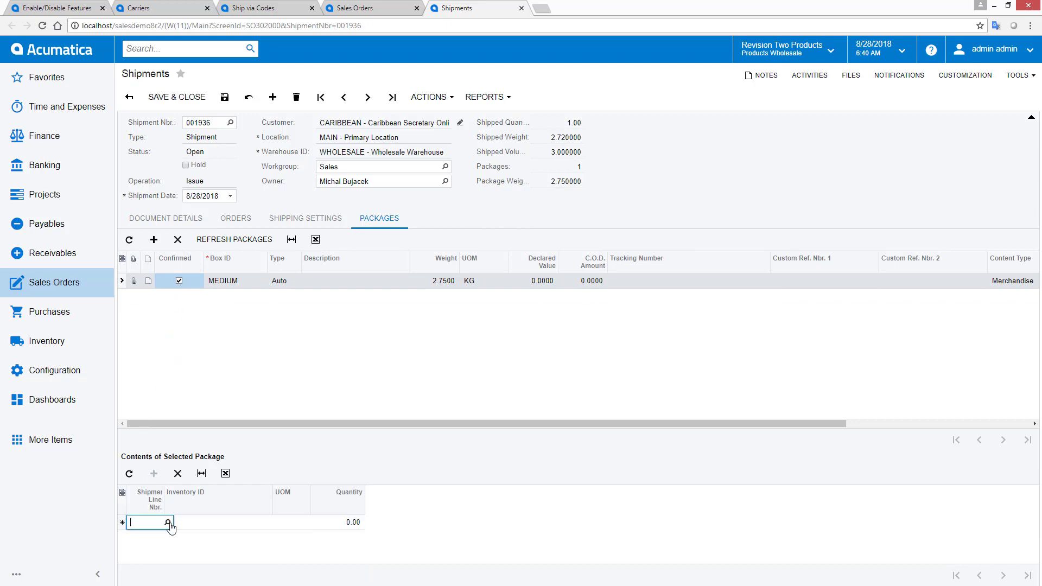
{"action": "double_click", "coordinate": [169, 426]}
{"action": "left_click", "coordinate": [225, 97]}
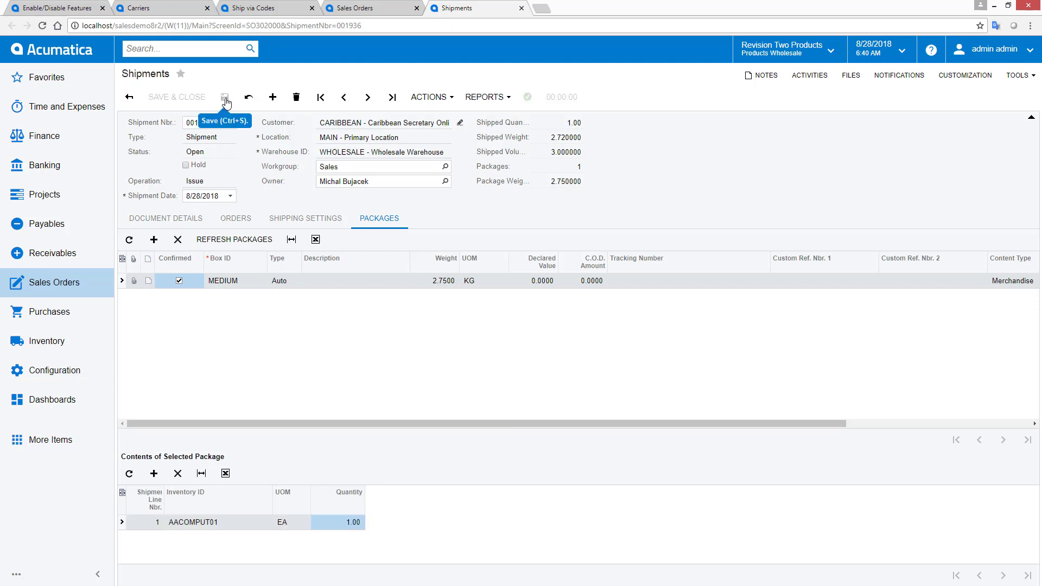
{"action": "left_click", "coordinate": [429, 97]}
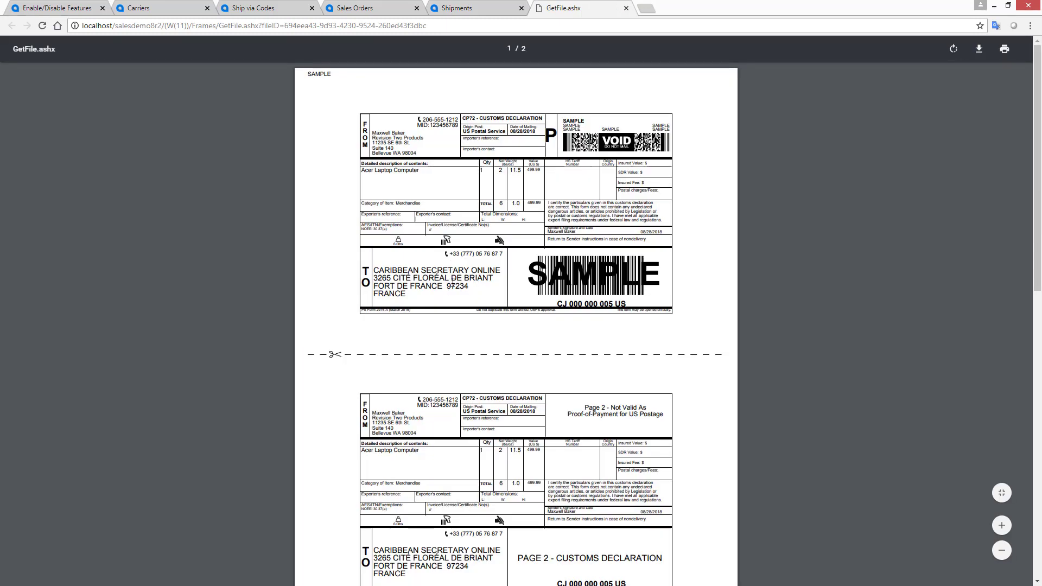
{"action": "scroll", "coordinate": [452, 283], "scroll_direction": "down", "scroll_amount": 1}
{"action": "scroll", "coordinate": [452, 283], "scroll_direction": "down", "scroll_amount": 2}
{"action": "scroll", "coordinate": [452, 283], "scroll_direction": "down", "scroll_amount": 1}
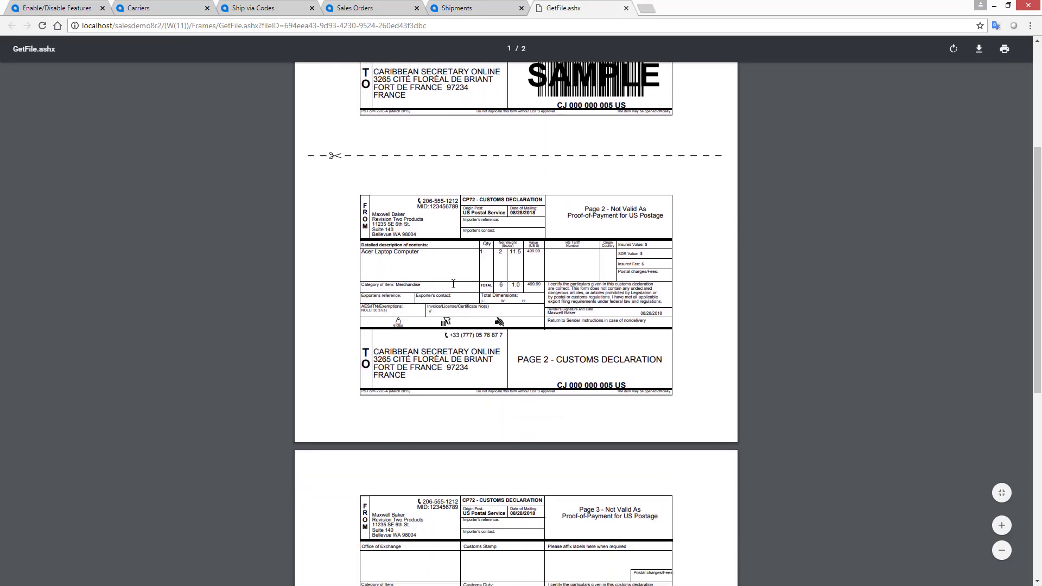
{"action": "scroll", "coordinate": [453, 283], "scroll_direction": "down", "scroll_amount": 2}
{"action": "scroll", "coordinate": [452, 283], "scroll_direction": "down", "scroll_amount": 2}
{"action": "scroll", "coordinate": [453, 283], "scroll_direction": "down", "scroll_amount": 1}
{"action": "scroll", "coordinate": [453, 284], "scroll_direction": "down", "scroll_amount": 1}
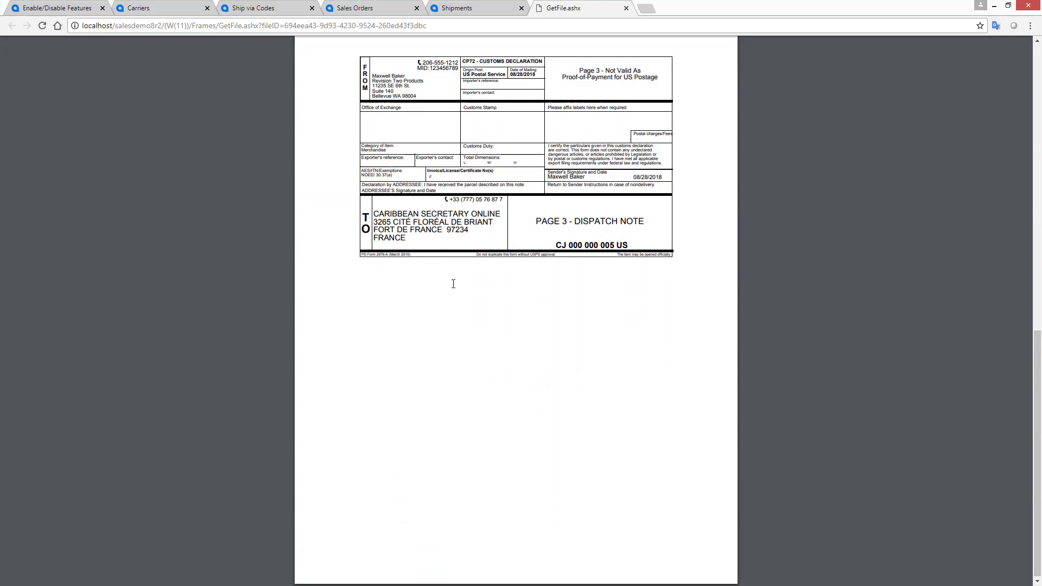
{"action": "scroll", "coordinate": [453, 283], "scroll_direction": "up", "scroll_amount": 4}
{"action": "scroll", "coordinate": [452, 283], "scroll_direction": "up", "scroll_amount": 6}
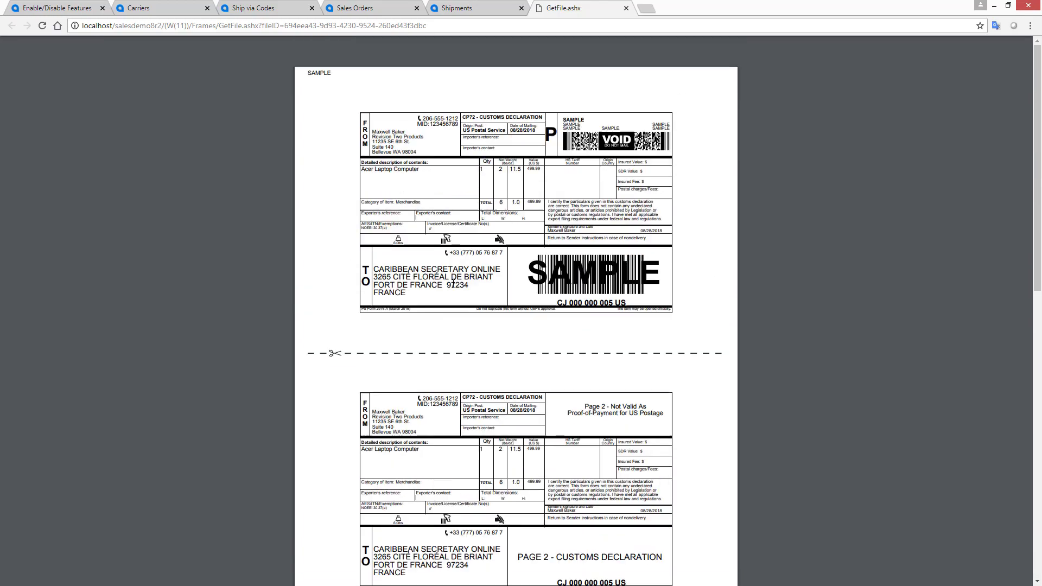